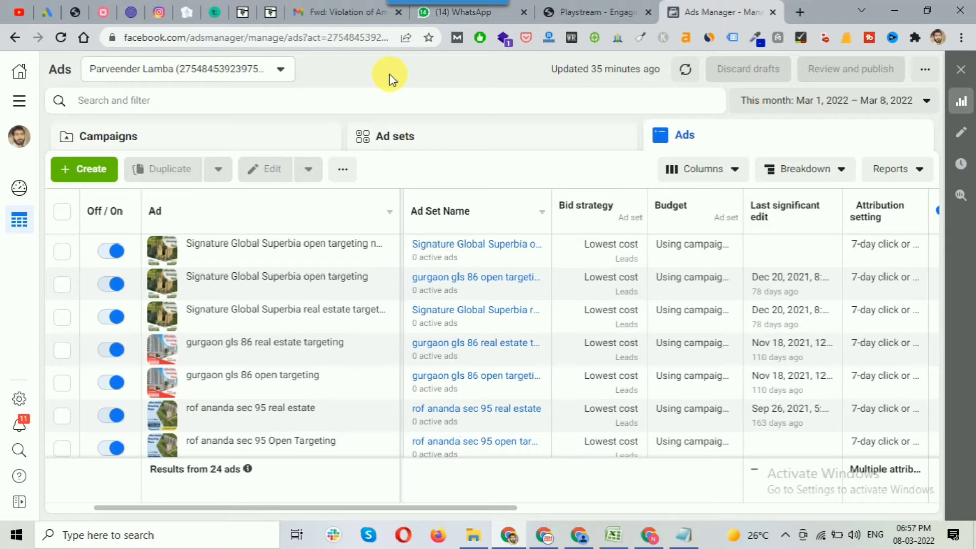
left_click(687, 535)
left_click(656, 170)
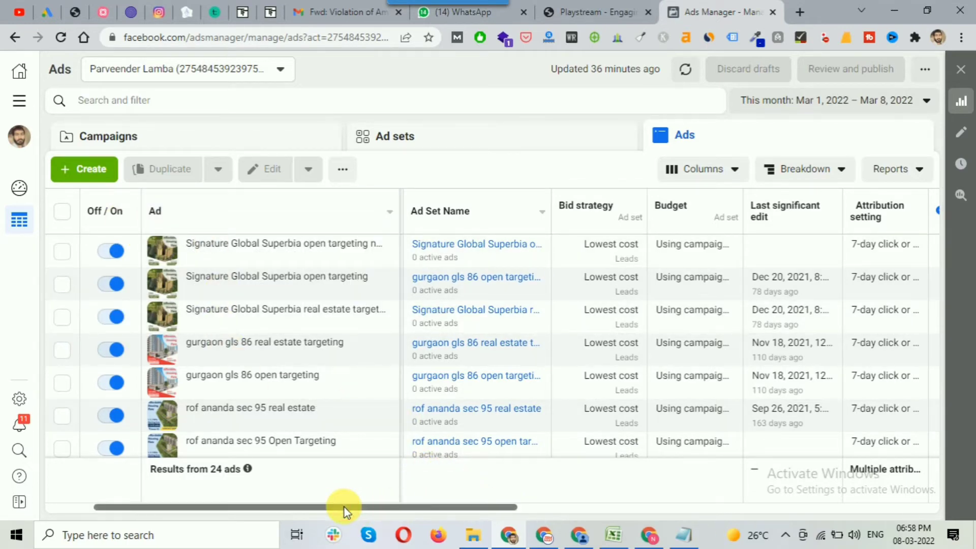
Set the ads table's date range to Maximum and bring the Results column into view.
left_click_drag(344, 508, 466, 505)
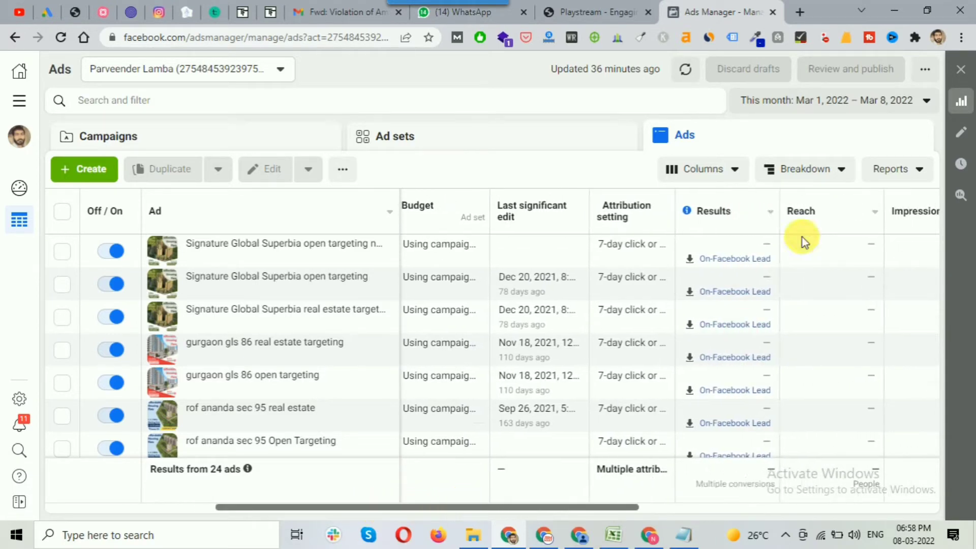
left_click(836, 100)
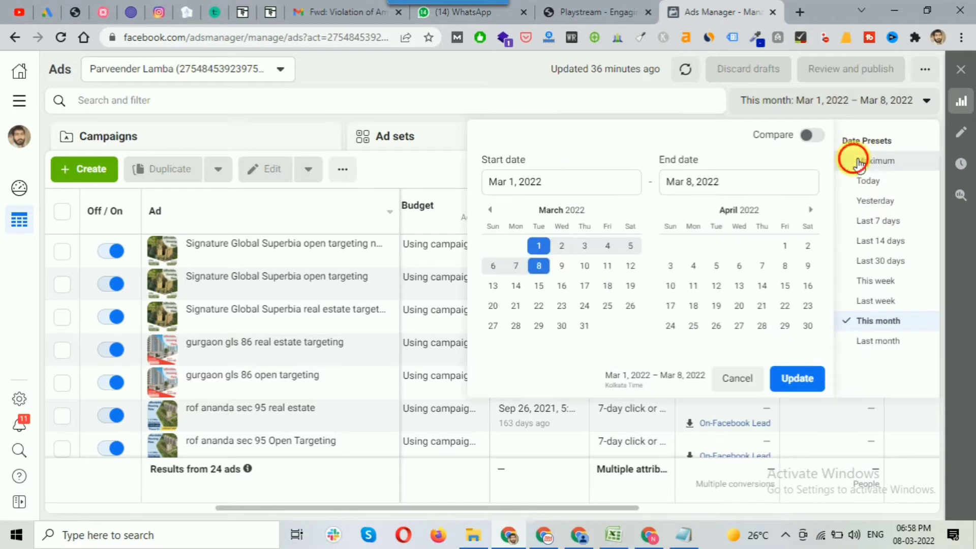
left_click(871, 163)
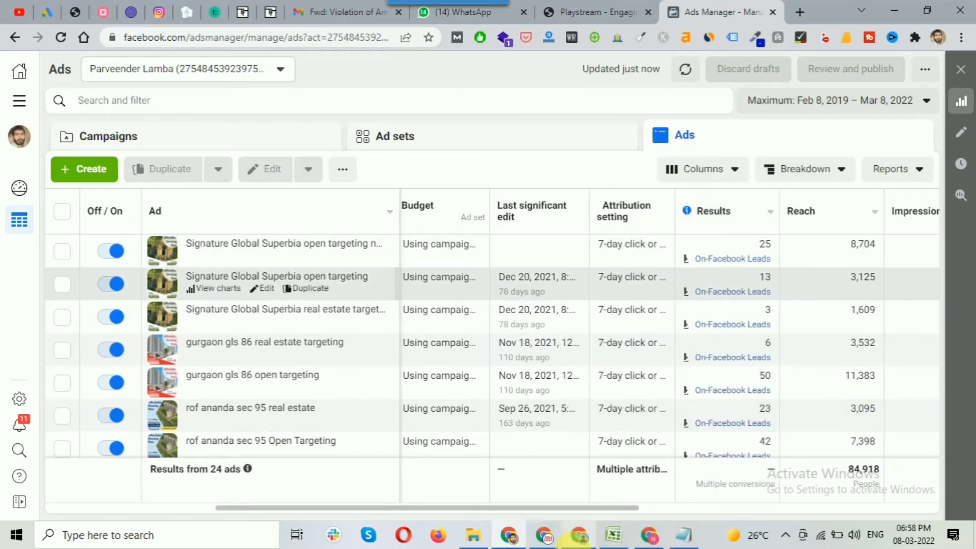
left_click_drag(559, 507, 594, 508)
mouse_move(643, 219)
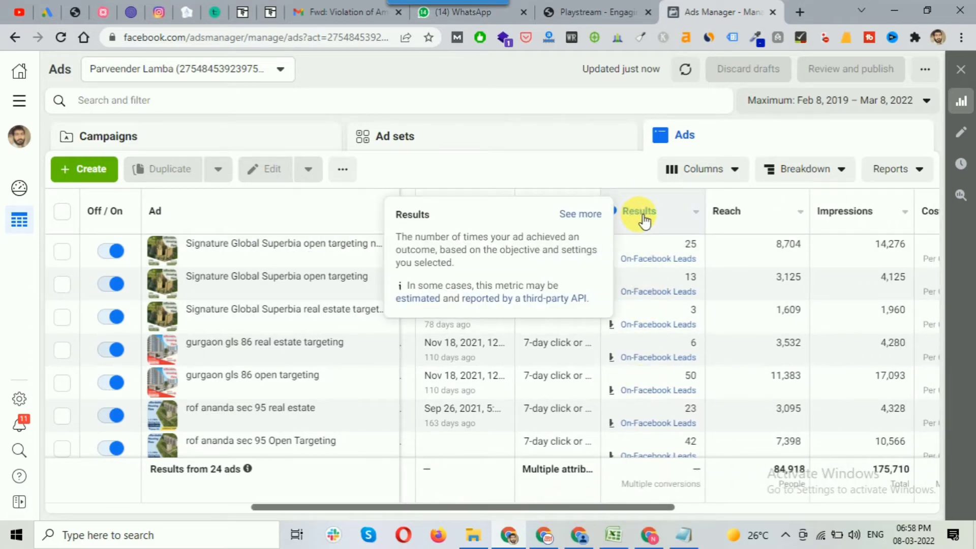
Generate the leads file for the ad Signature Global Superbia open targeting new, keeping the date range Feb 8, 2019 – Mar 8, 2022.
left_click(685, 259)
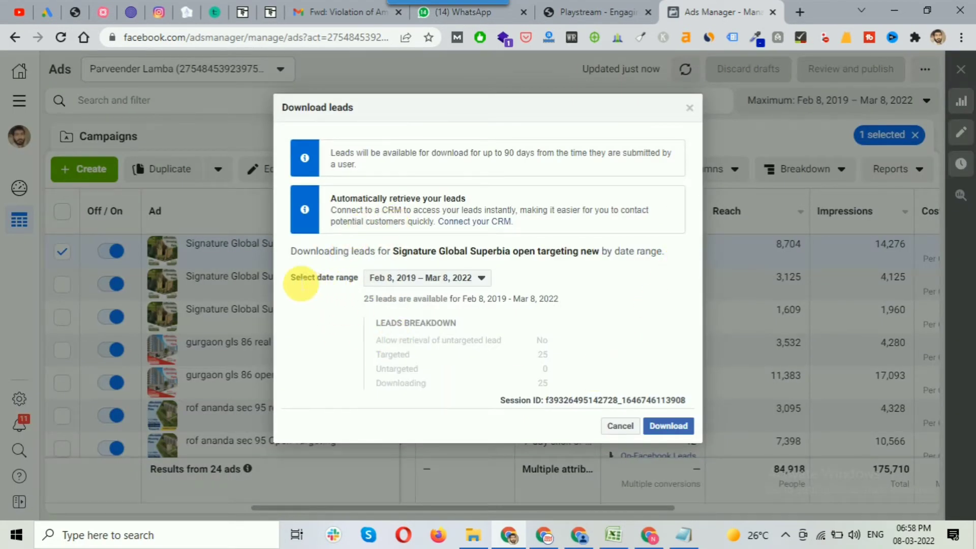
left_click_drag(298, 283, 357, 279)
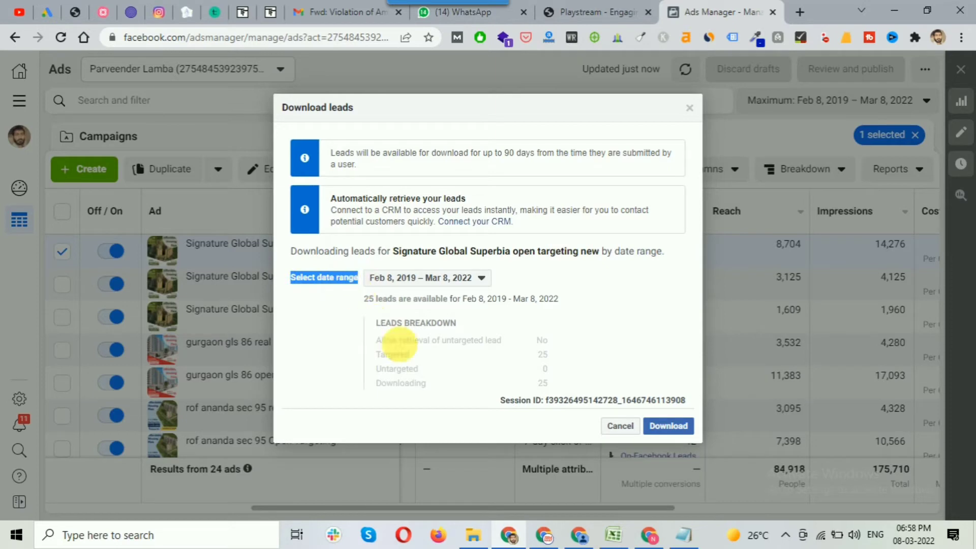
left_click(670, 430)
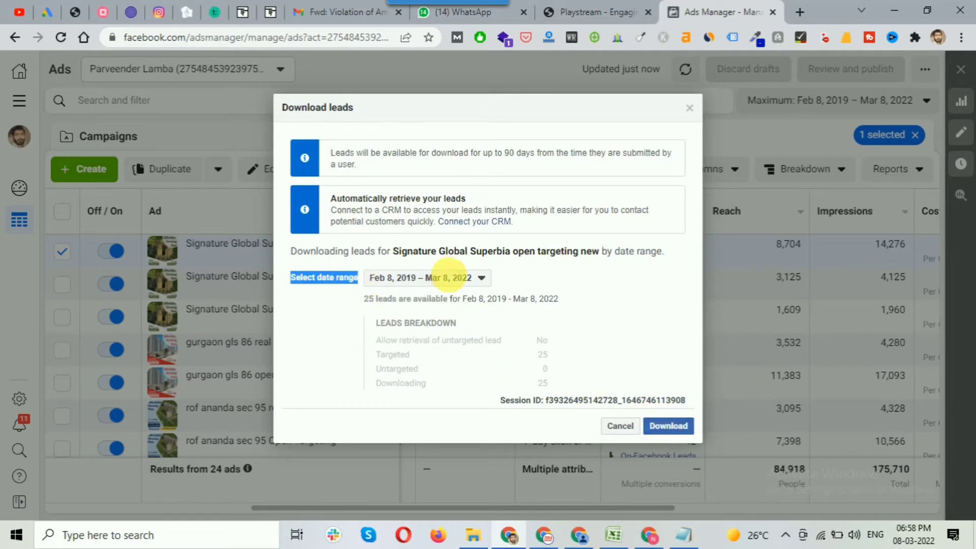
left_click(443, 278)
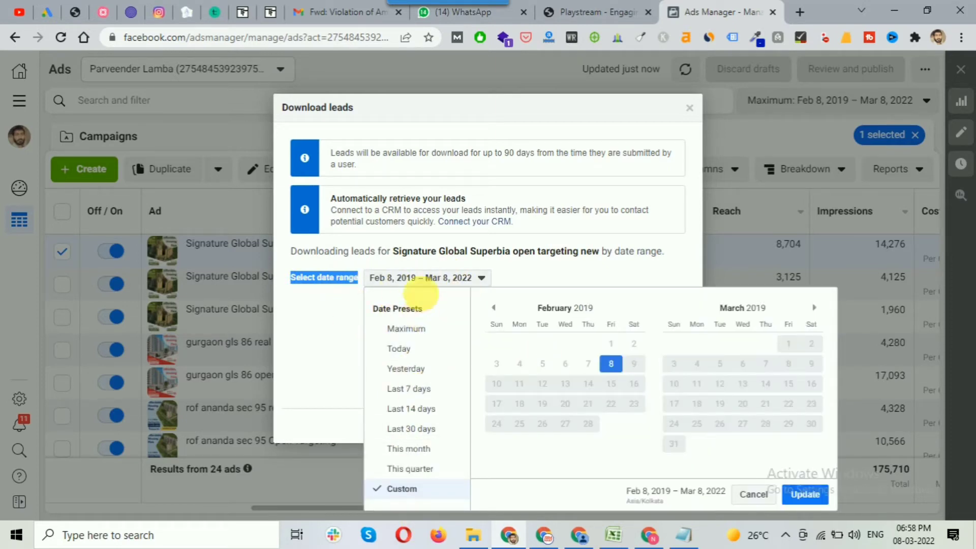
left_click(335, 322)
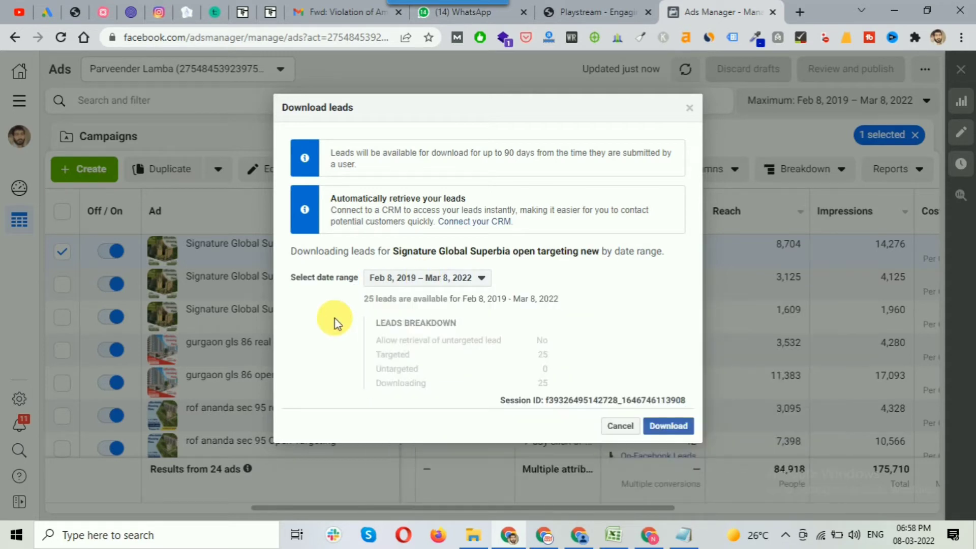
left_click(669, 426)
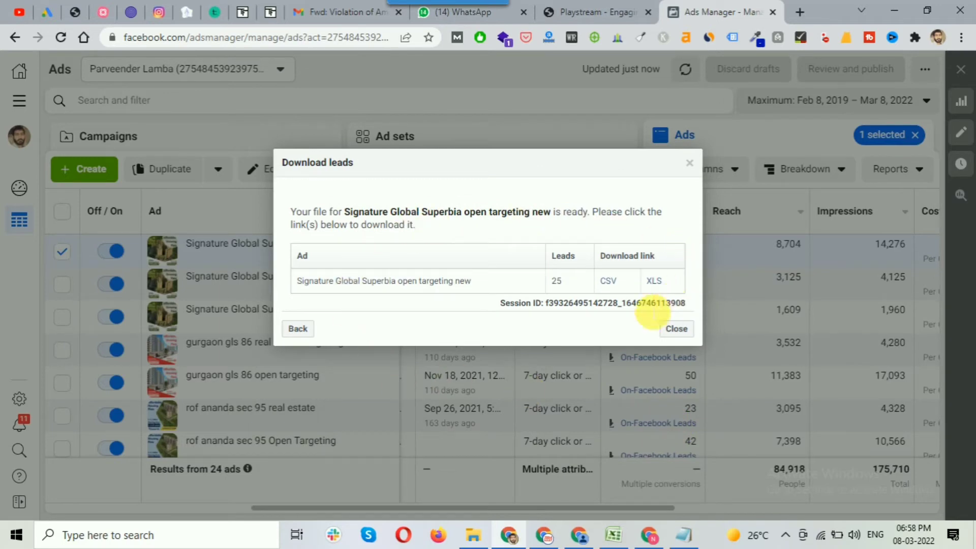
Save the leads file in XLS format to the wns student work folder on the Desktop and close the download dialog.
left_click_drag(601, 256, 661, 257)
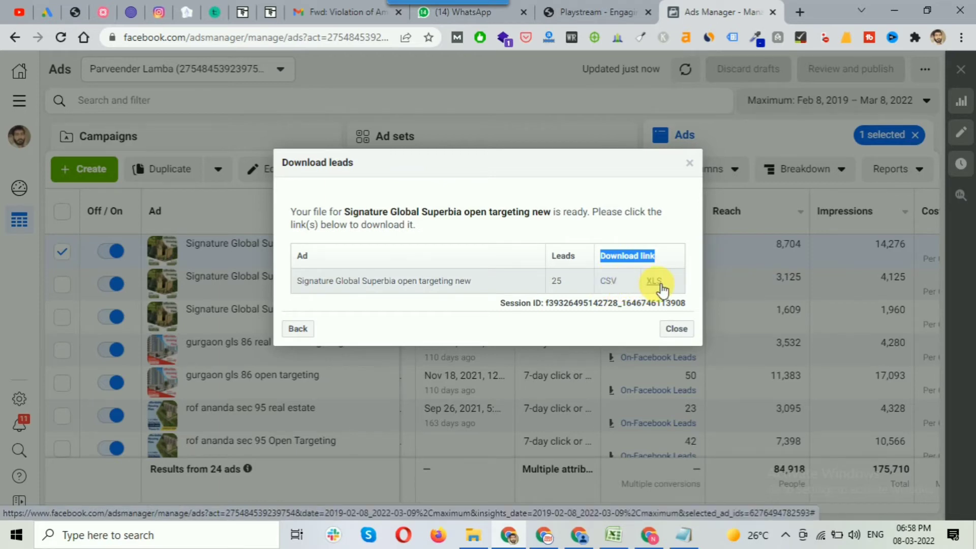
left_click(661, 287)
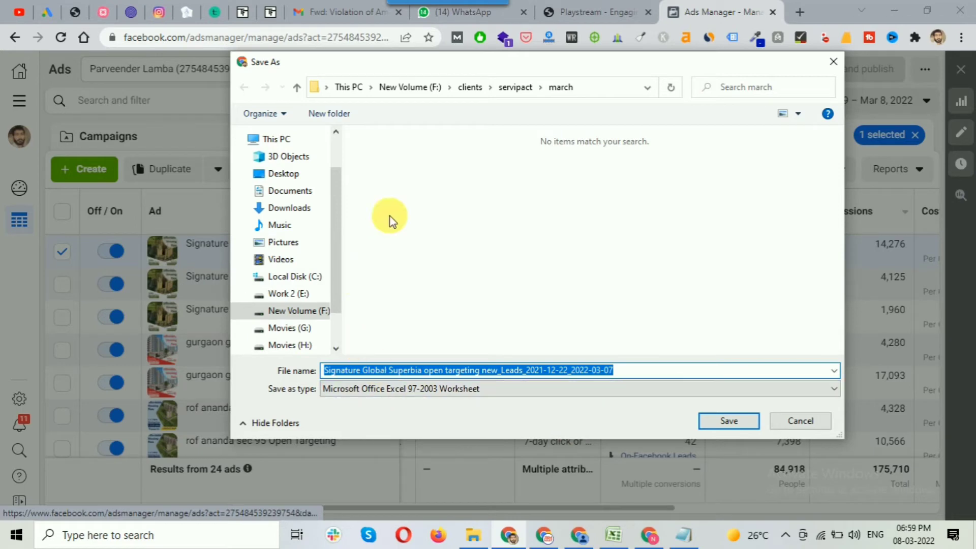
left_click(284, 175)
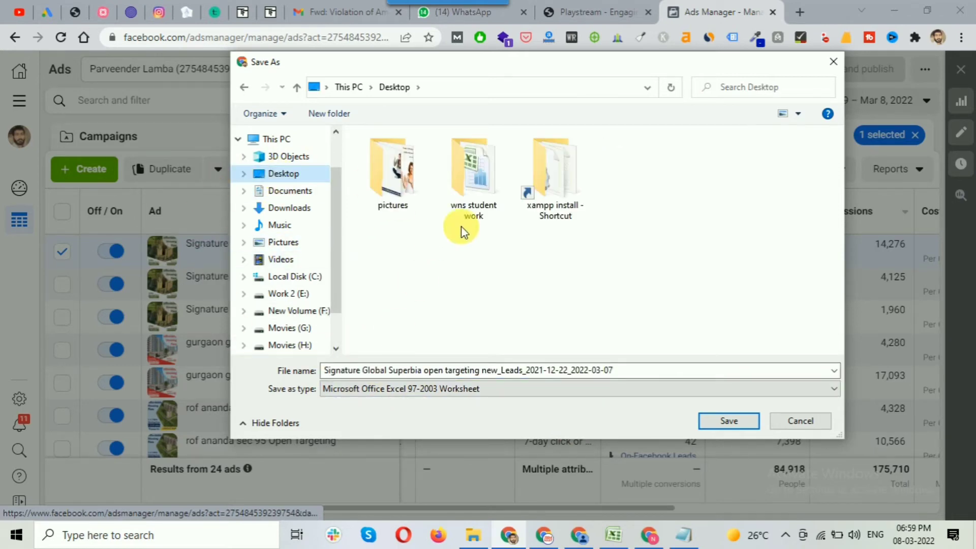
double_click(472, 208)
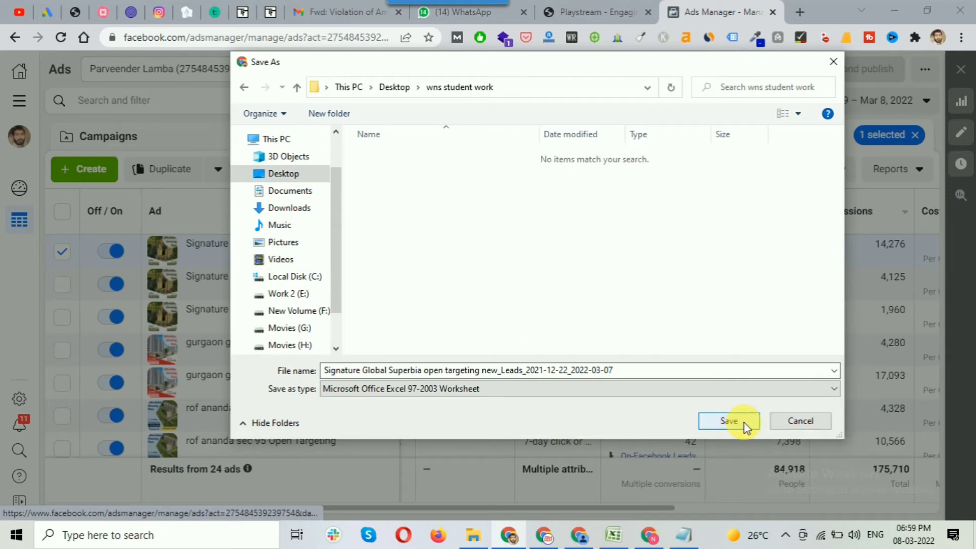
left_click(744, 424)
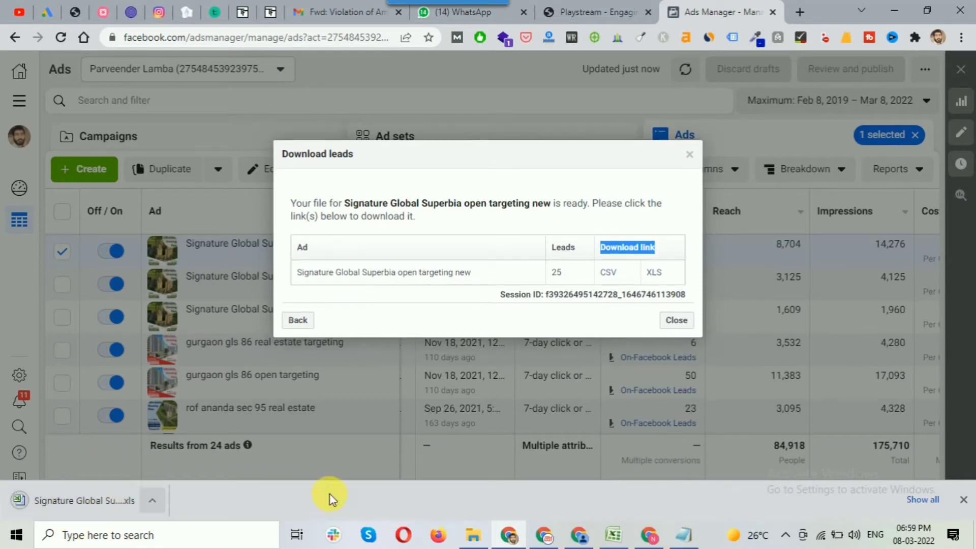
left_click(692, 321)
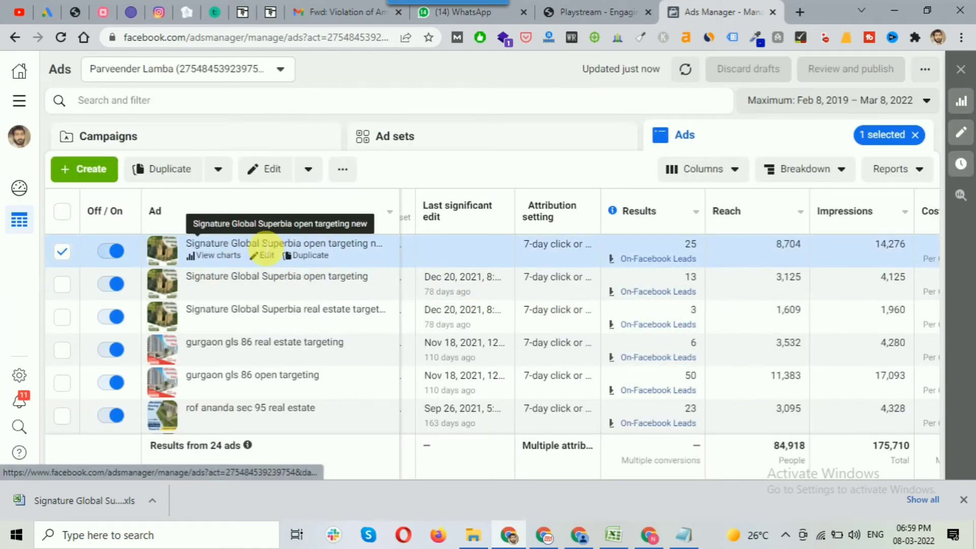
Open the leads data download from the charts view of the ad Signature Global Superbia open targeting new and cancel it.
left_click(223, 260)
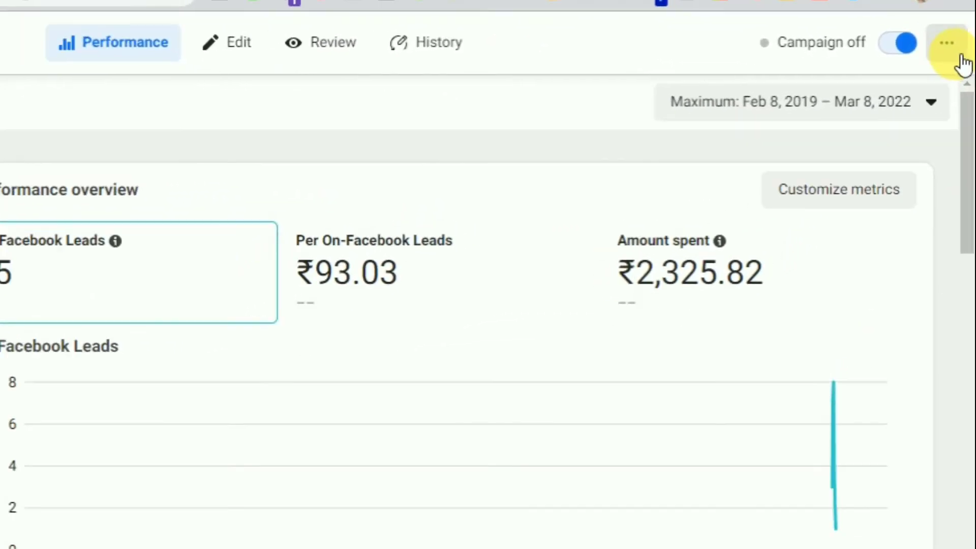
left_click(962, 57)
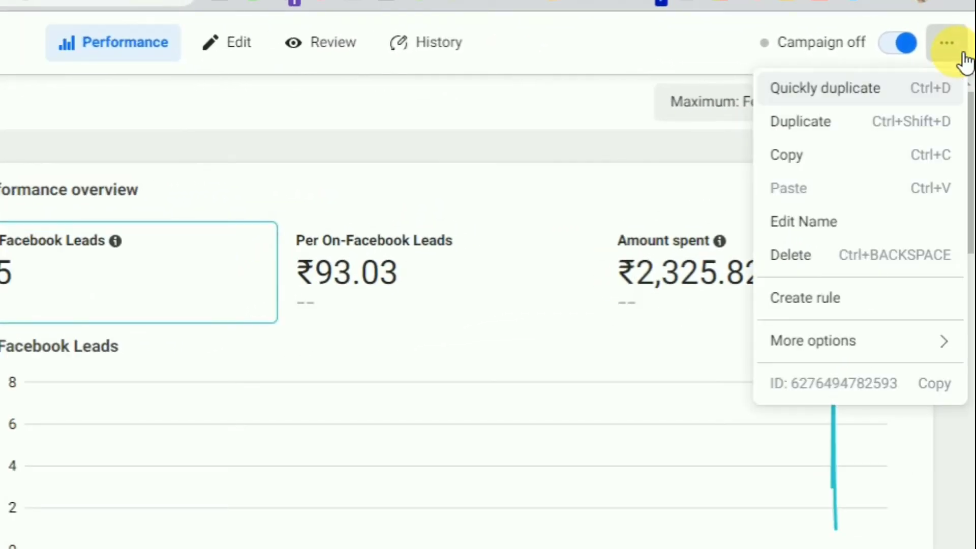
mouse_move(756, 337)
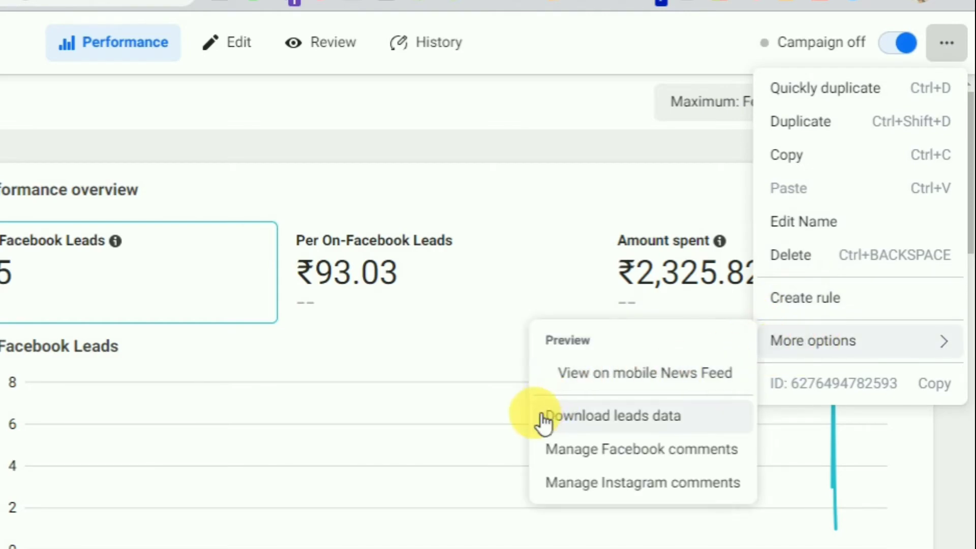
left_click(641, 427)
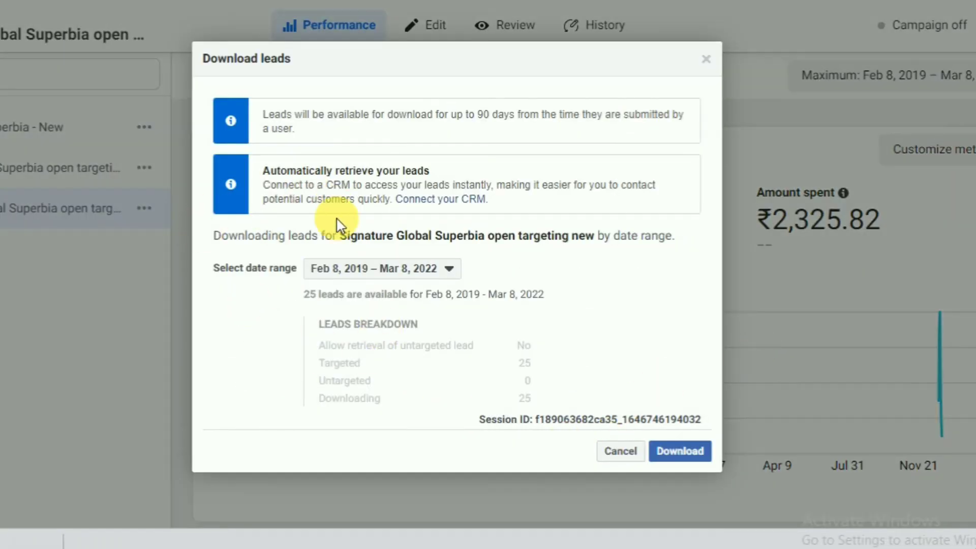
left_click(631, 456)
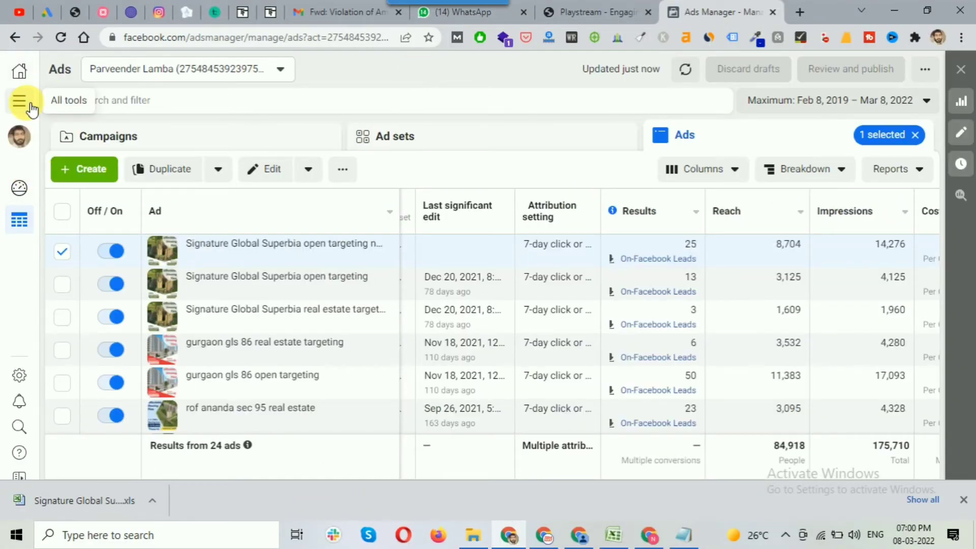
left_click(20, 104)
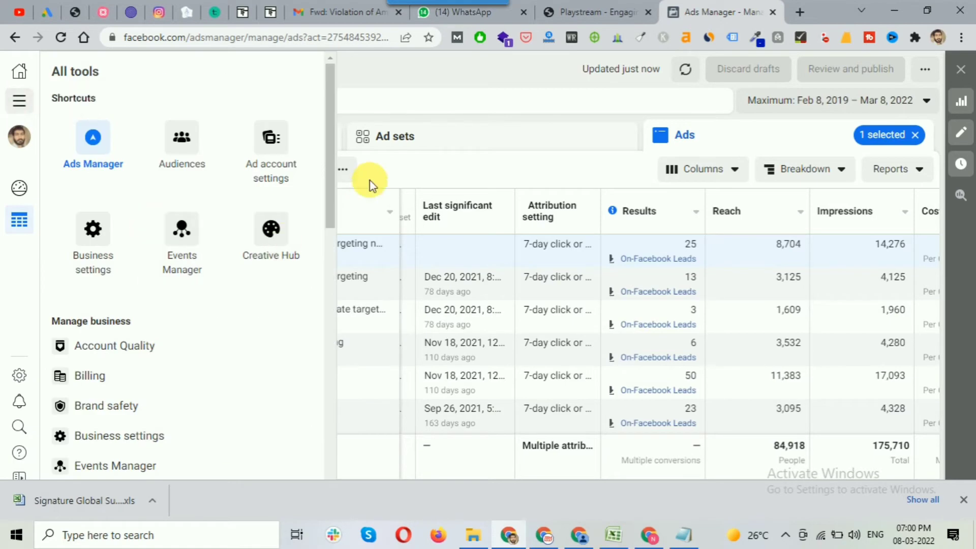
left_click_drag(331, 135, 405, 48)
left_click(395, 73)
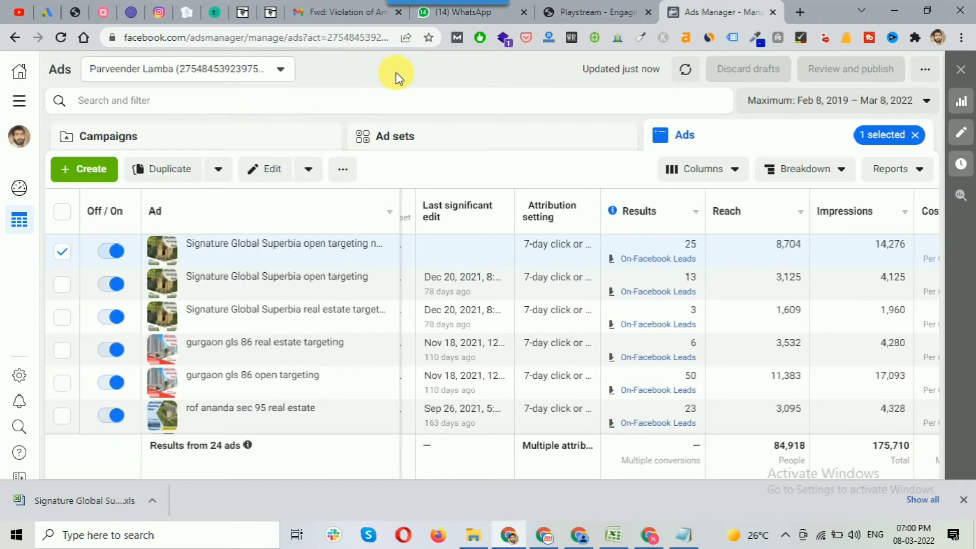
Open Meta Business Suite in a new browser tab and switch to it.
left_click(27, 108)
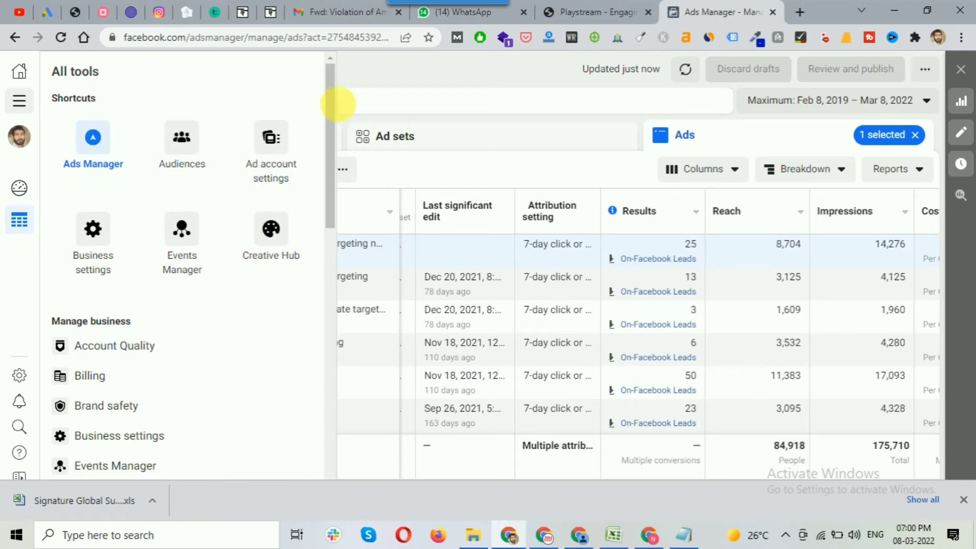
left_click_drag(331, 92, 323, 180)
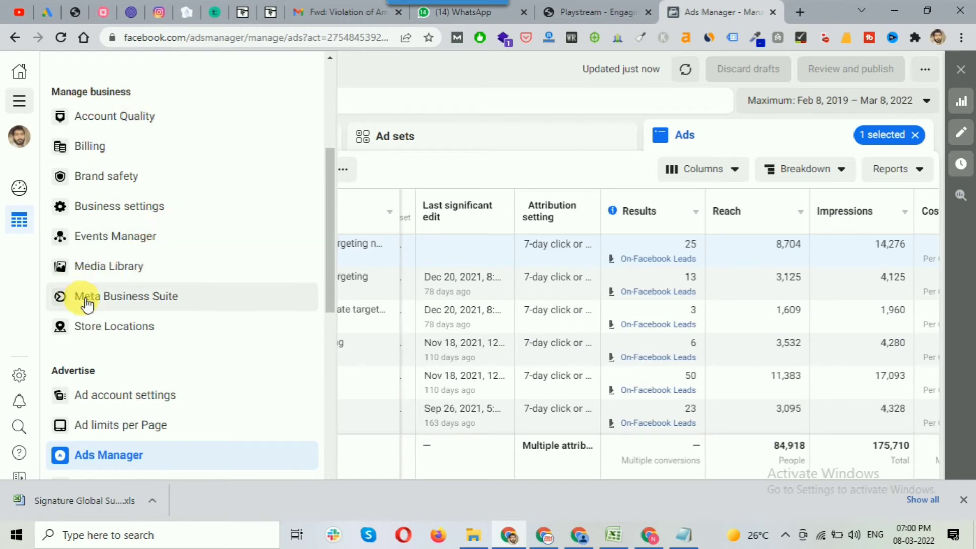
right_click(139, 303)
left_click(190, 308)
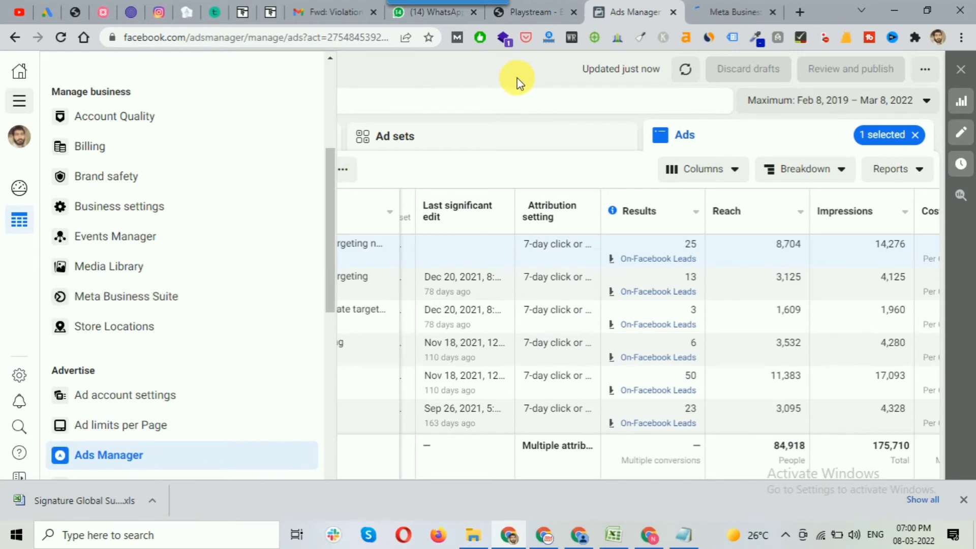
left_click(724, 16)
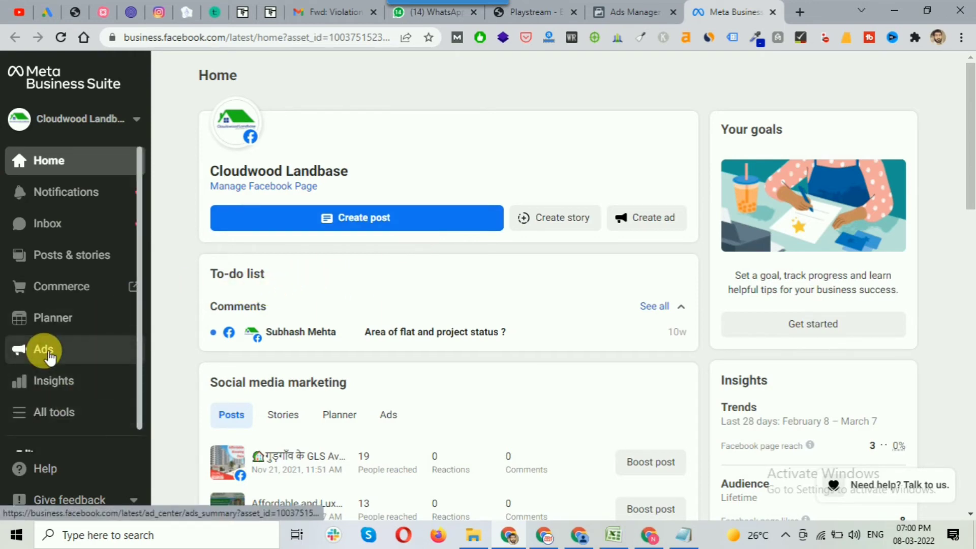
Open the Instant Forms tool of Meta Business Suite to list the page's lead ads forms.
scroll(50, 358, "down", 1)
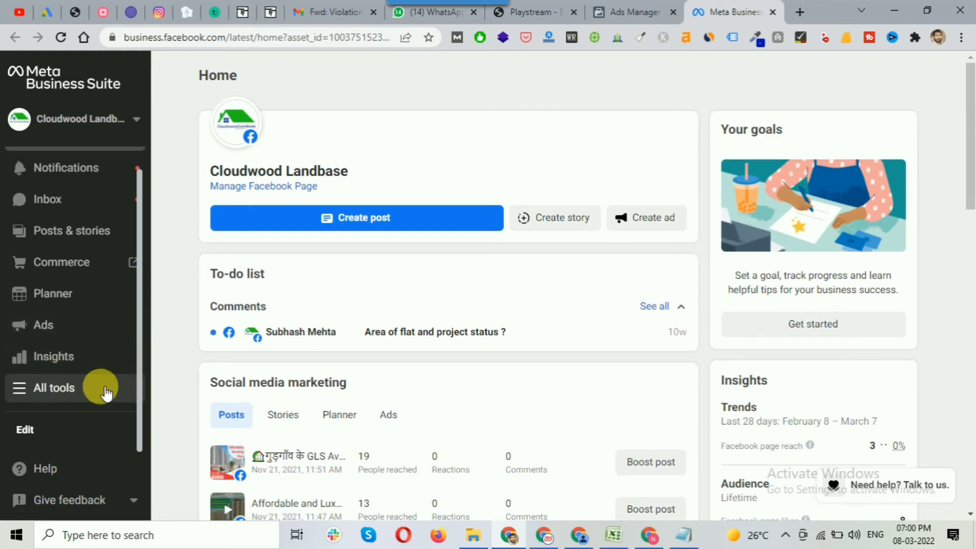
scroll(69, 349, "up", 1)
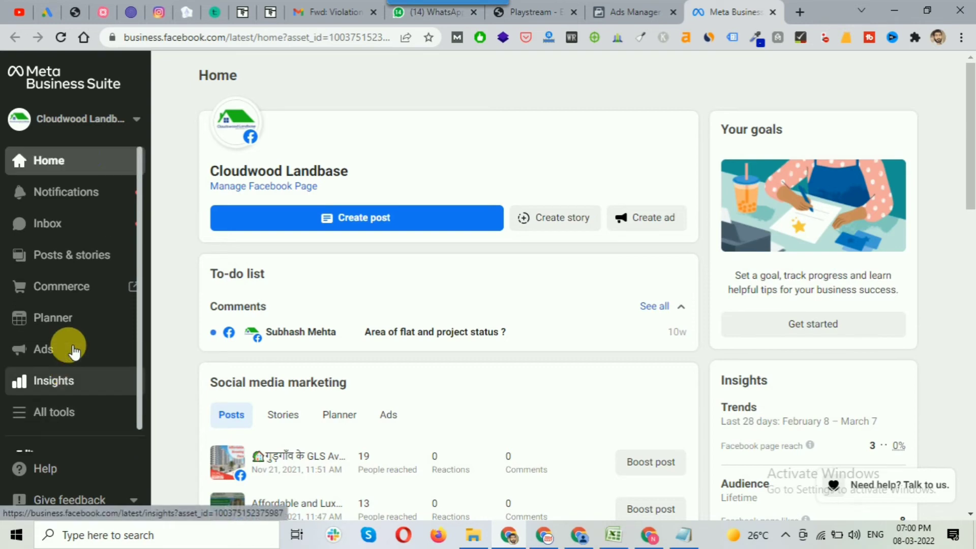
mouse_move(327, 192)
scroll(37, 344, "down", 1)
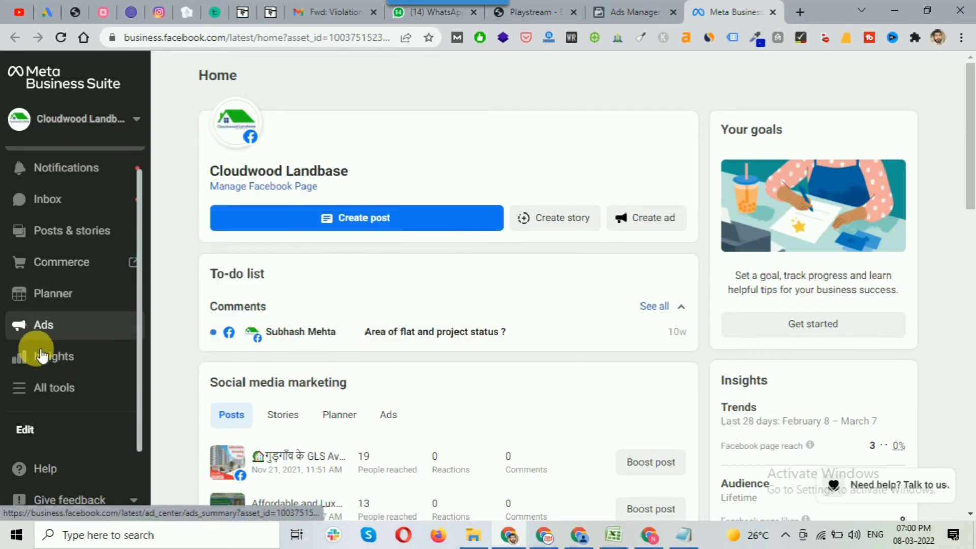
left_click(66, 391)
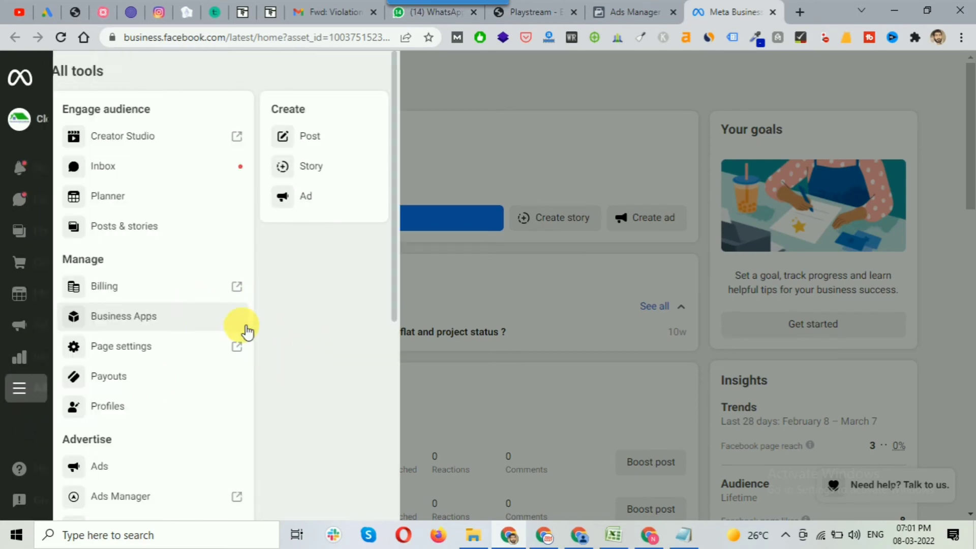
scroll(192, 334, "down", 3)
scroll(190, 334, "down", 1)
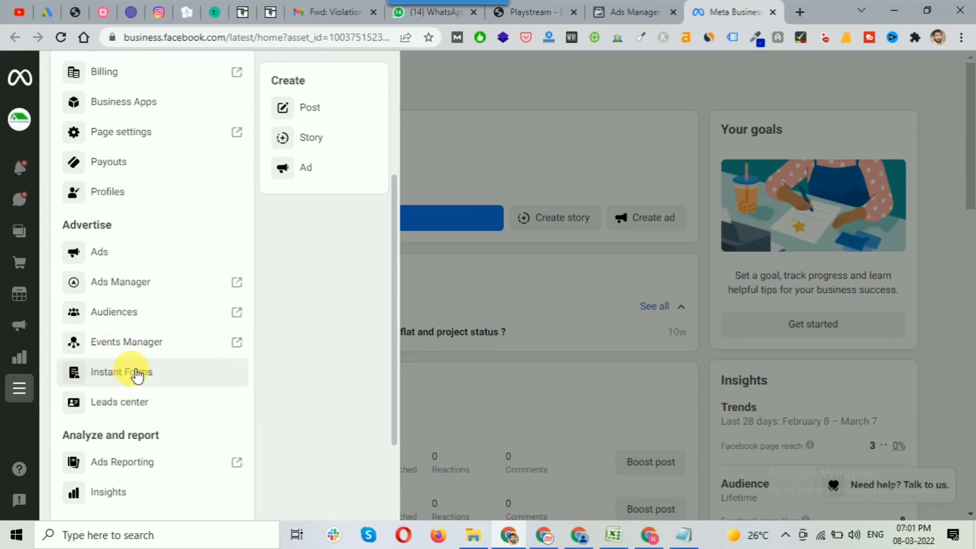
left_click(156, 382)
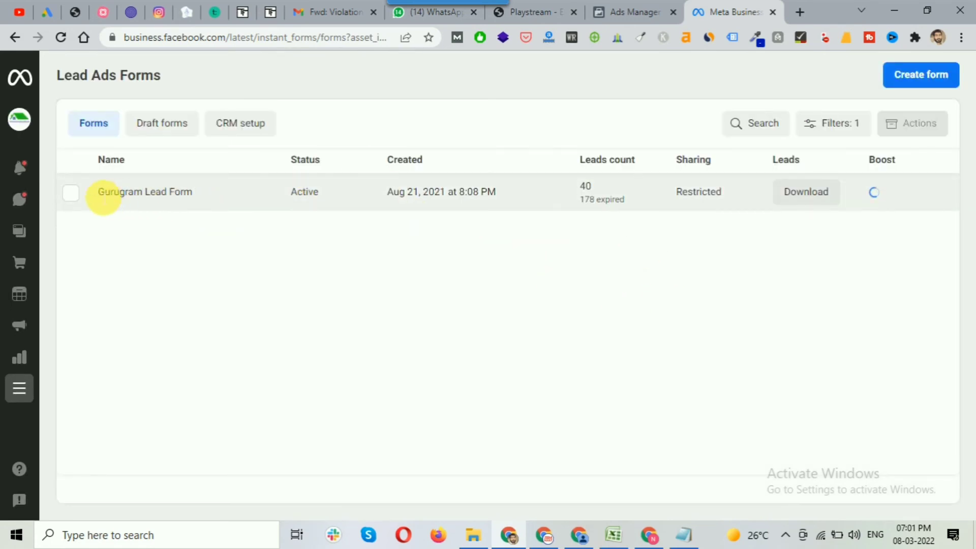
triple_click(201, 196)
left_click(714, 352)
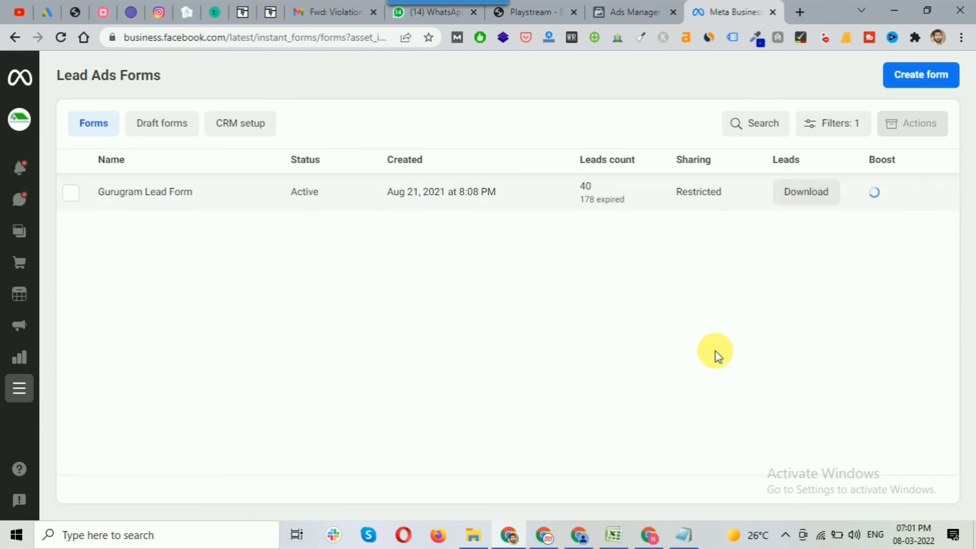
Request a download of the Gurugram Lead Form's leads by date range, for Aug 21, 2021 – Mar 8, 2022.
left_click_drag(779, 159, 803, 163)
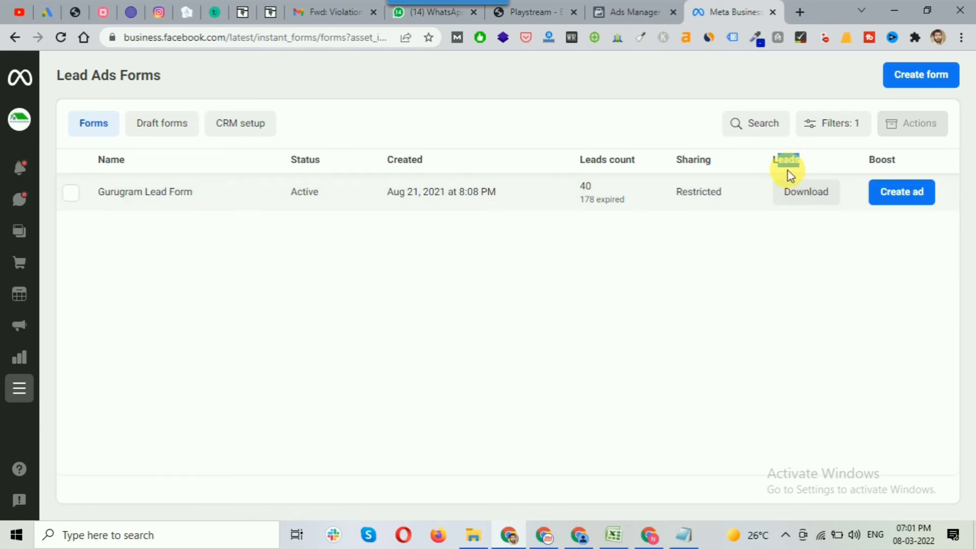
left_click(815, 200)
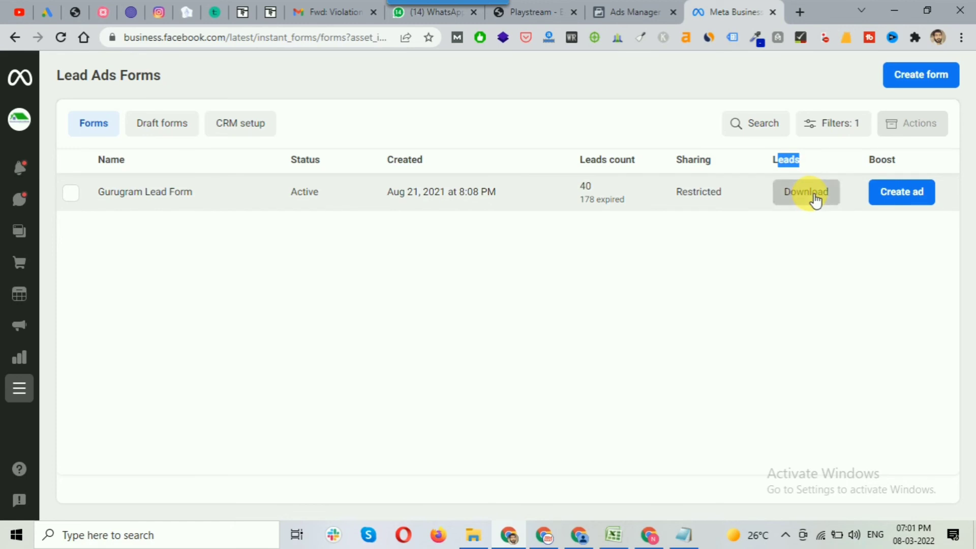
left_click(810, 194)
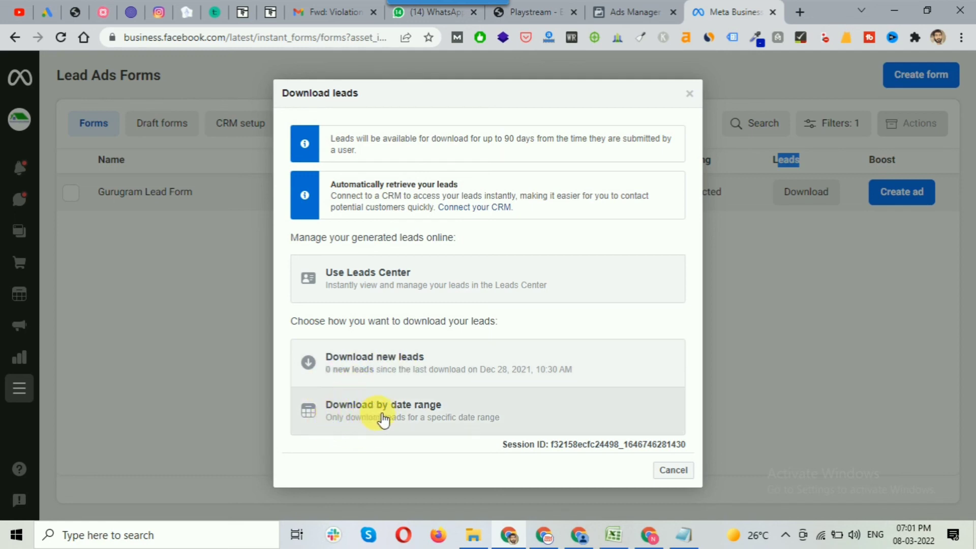
left_click(423, 416)
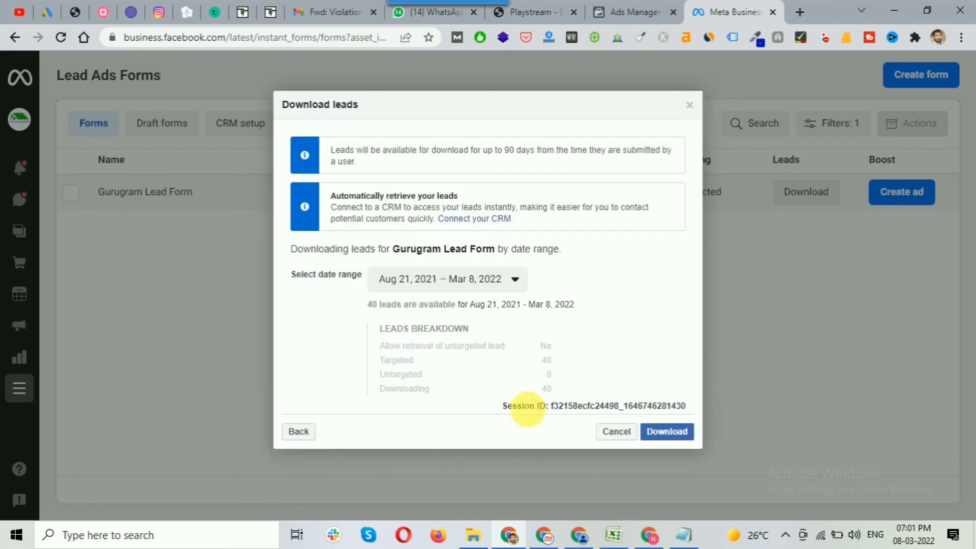
left_click(466, 293)
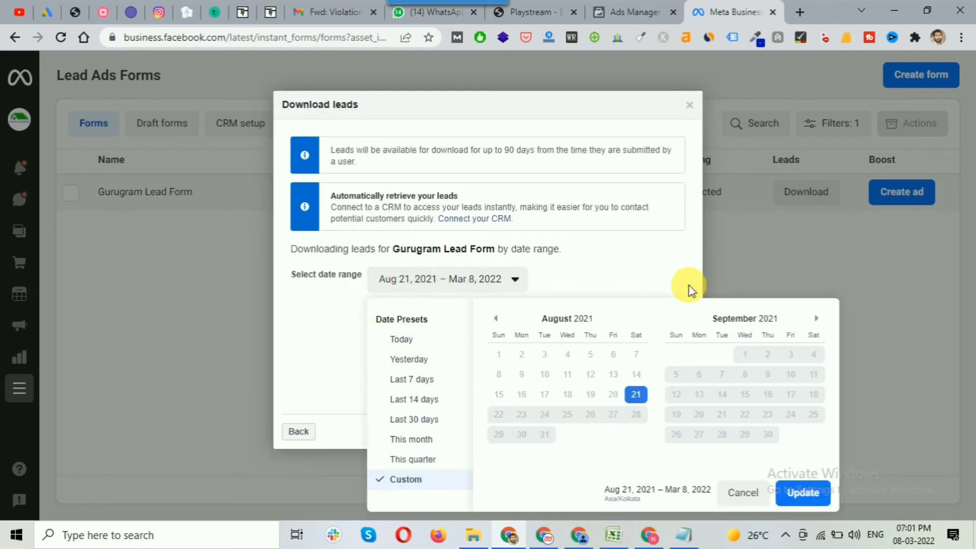
left_click(515, 279)
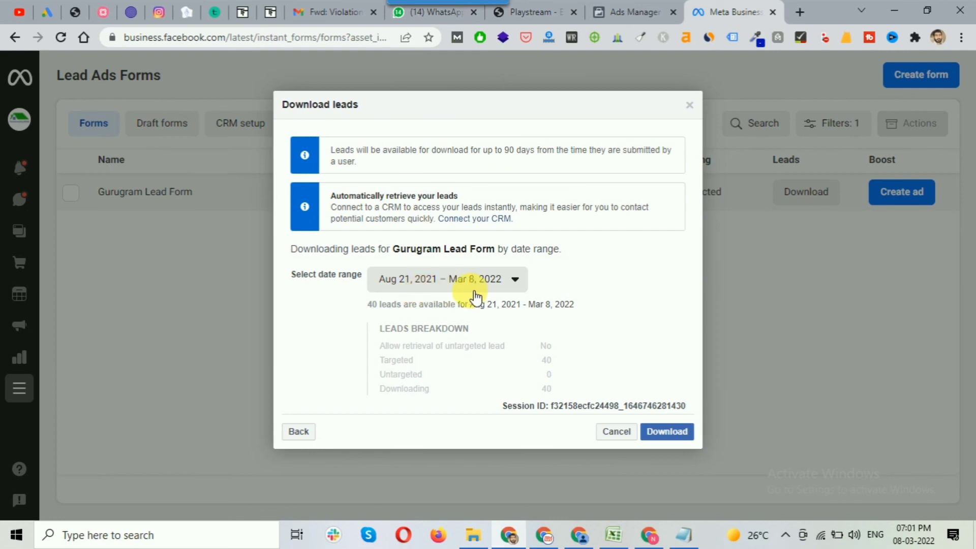
left_click(663, 436)
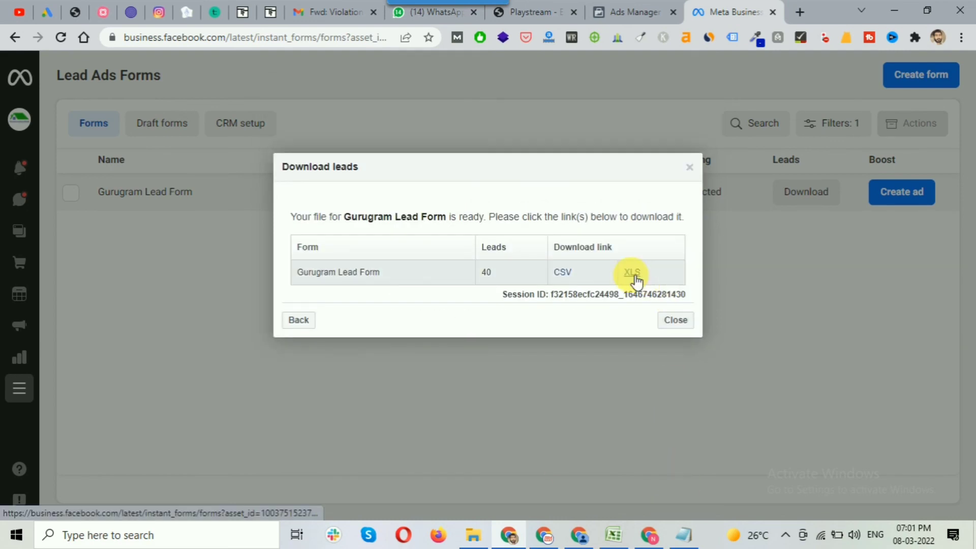
Save the Gurugram Lead Form leads in XLS format to the wns student work folder on the Desktop and close the download dialog.
left_click(633, 274)
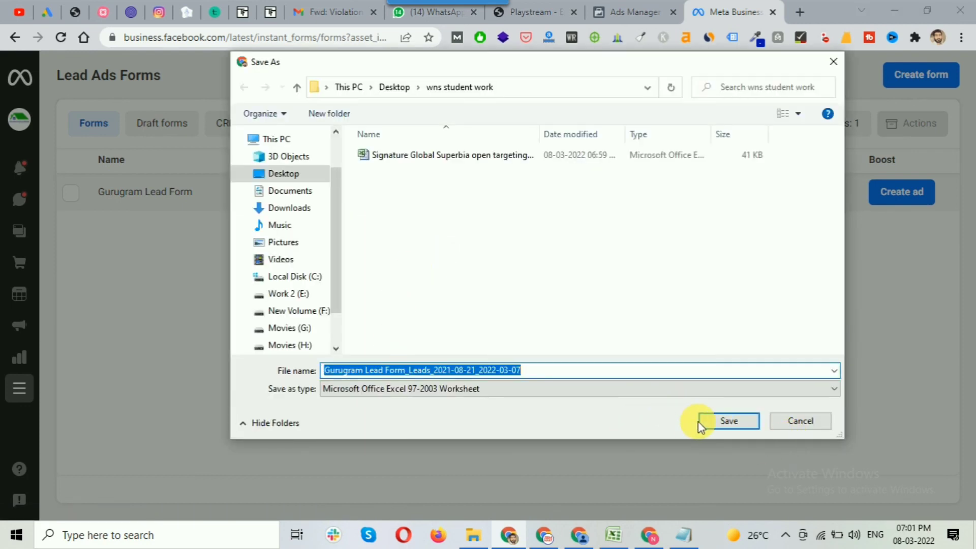
left_click(711, 423)
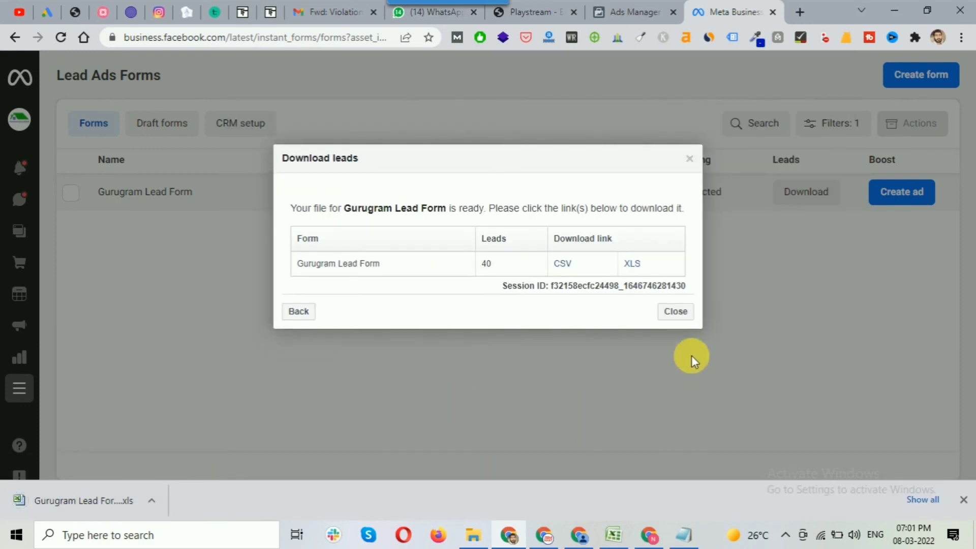
left_click(683, 313)
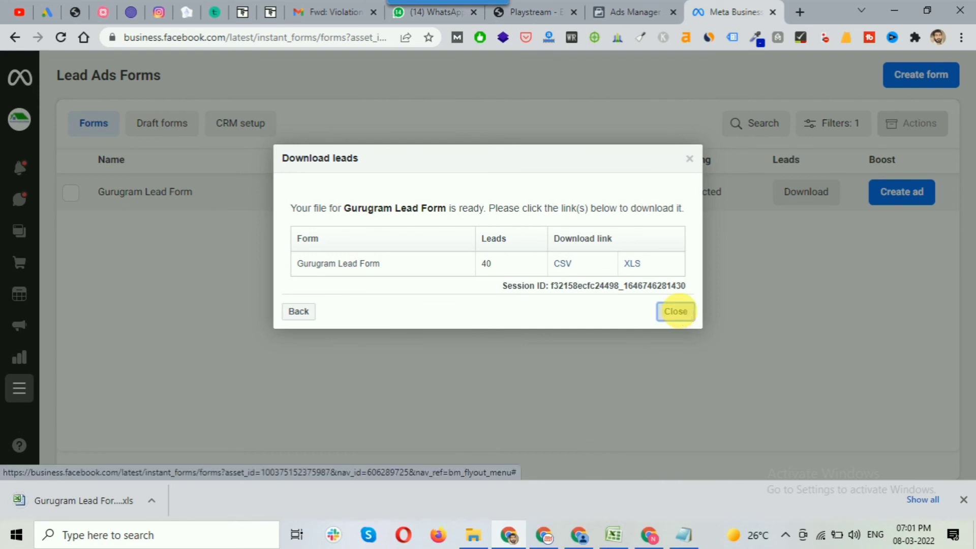